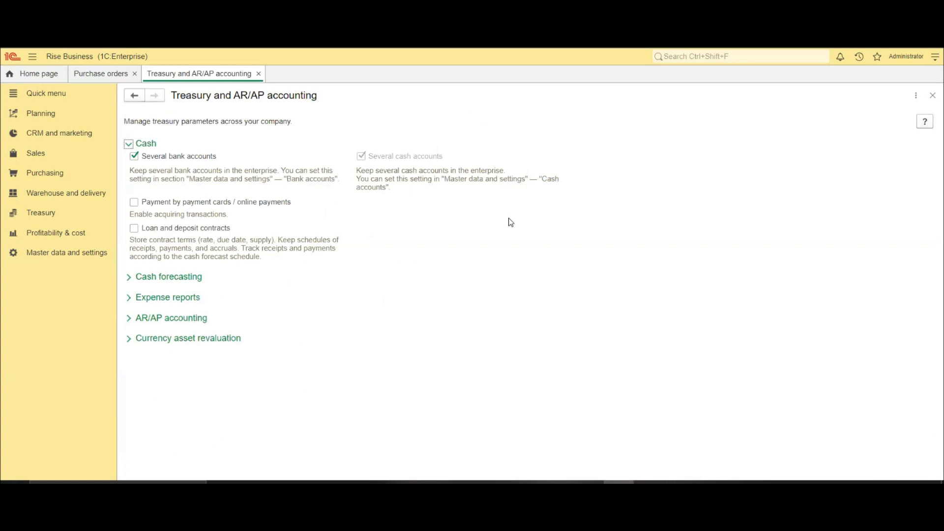
# - Expand the cash forecasting settings to check the payment requests option
pyautogui.click(177, 280)
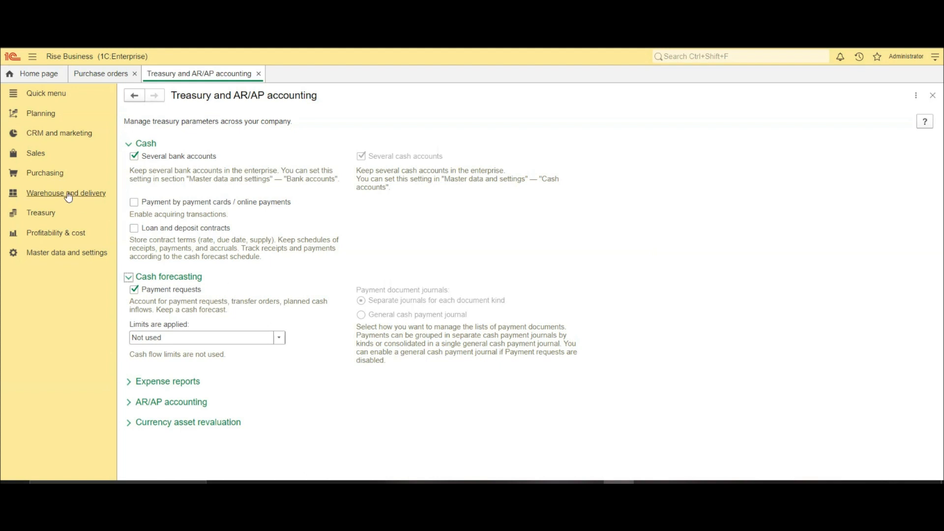
# - Create a payment request based on the Metalstar purchase invoice in the list of all purchase documents
pyautogui.click(48, 174)
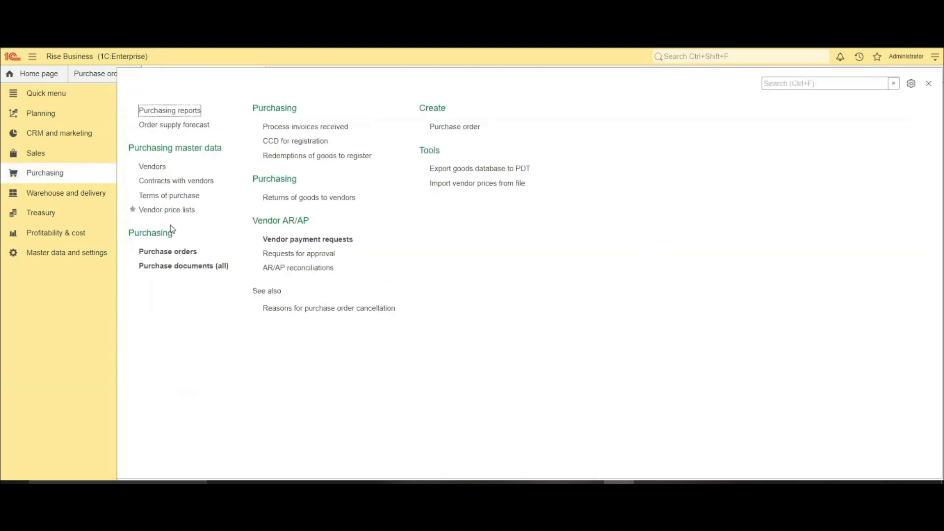
pyautogui.click(172, 266)
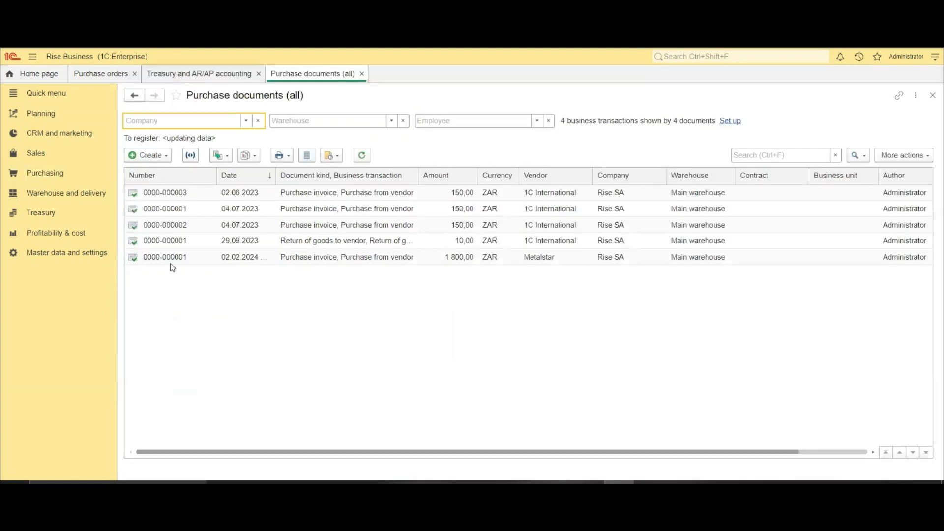
pyautogui.click(288, 257)
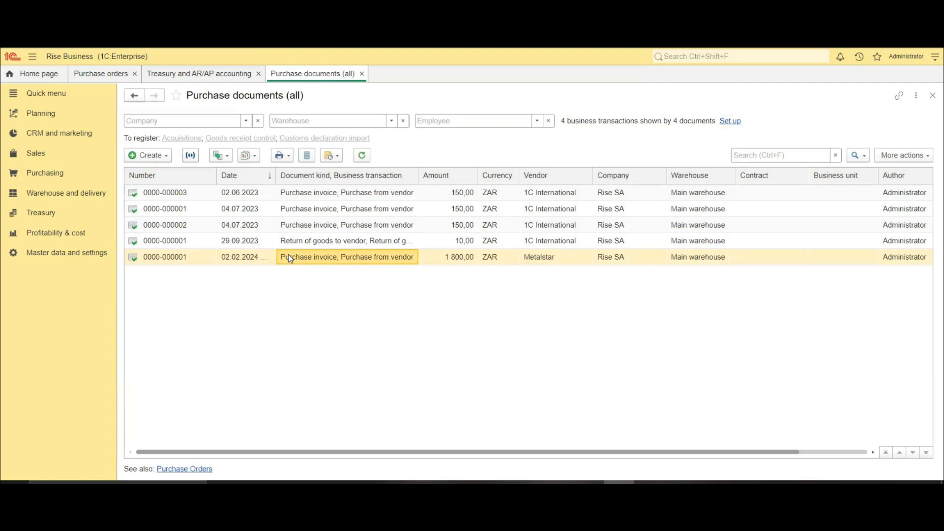
pyautogui.click(226, 155)
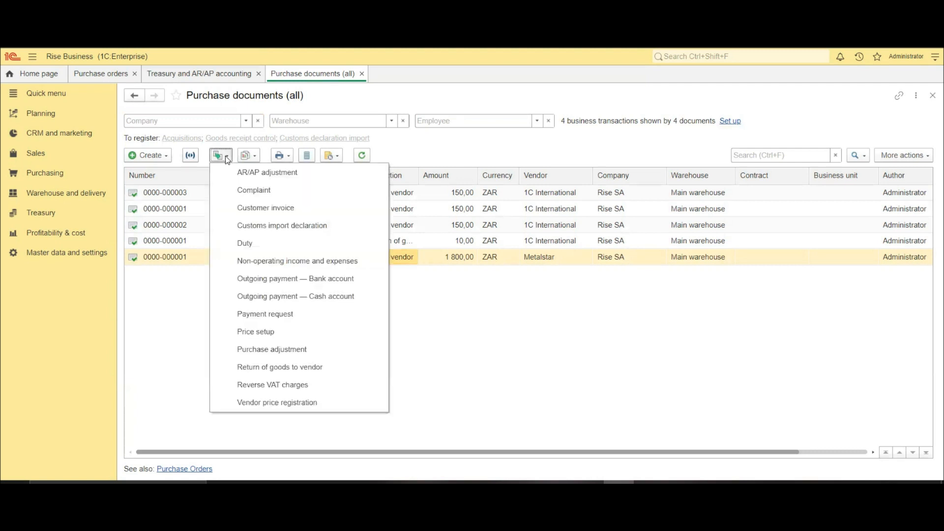
pyautogui.click(264, 315)
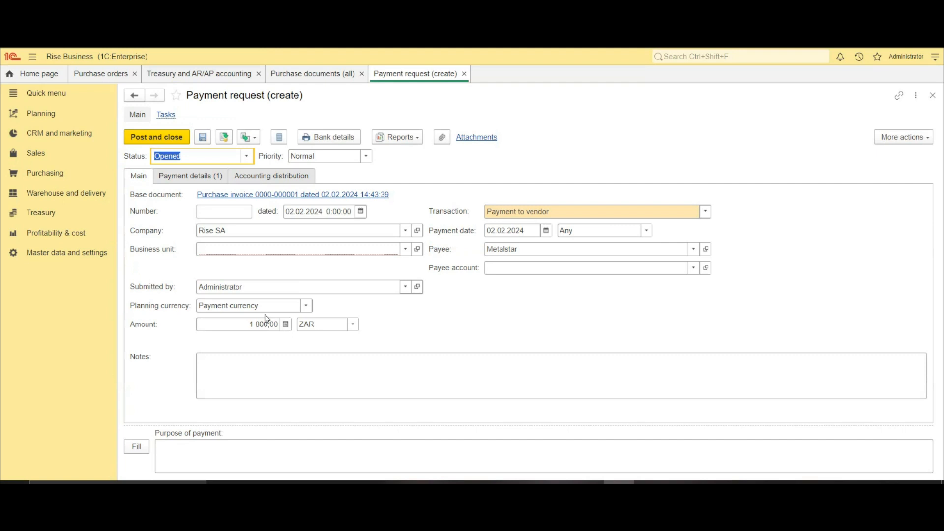
# - Set the payment request's business unit to Admin department and its payment method to Bank account, keeping the existing priority and status
pyautogui.click(405, 249)
pyautogui.click(298, 269)
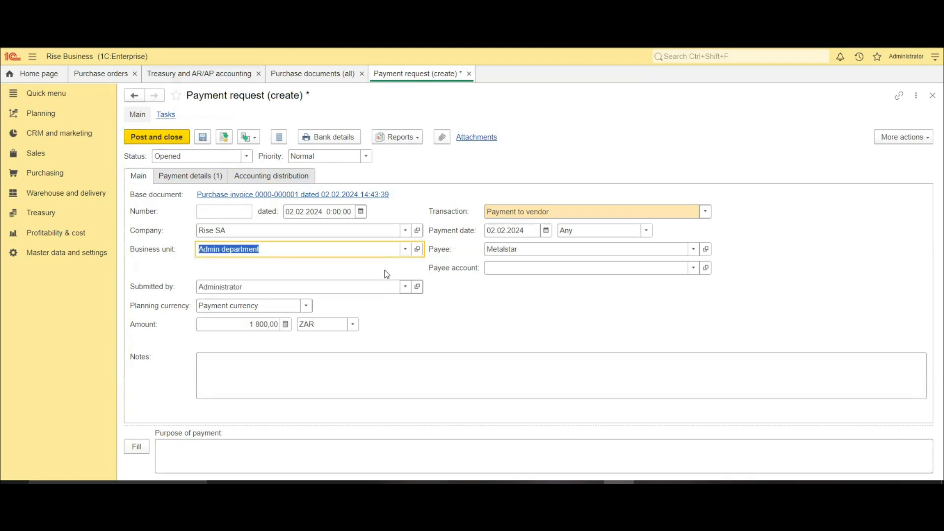
pyautogui.click(367, 157)
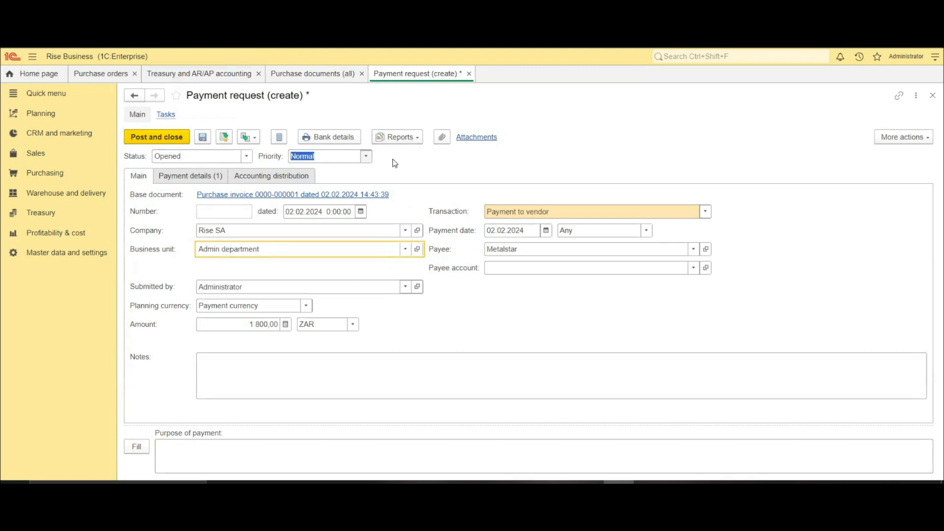
pyautogui.click(425, 160)
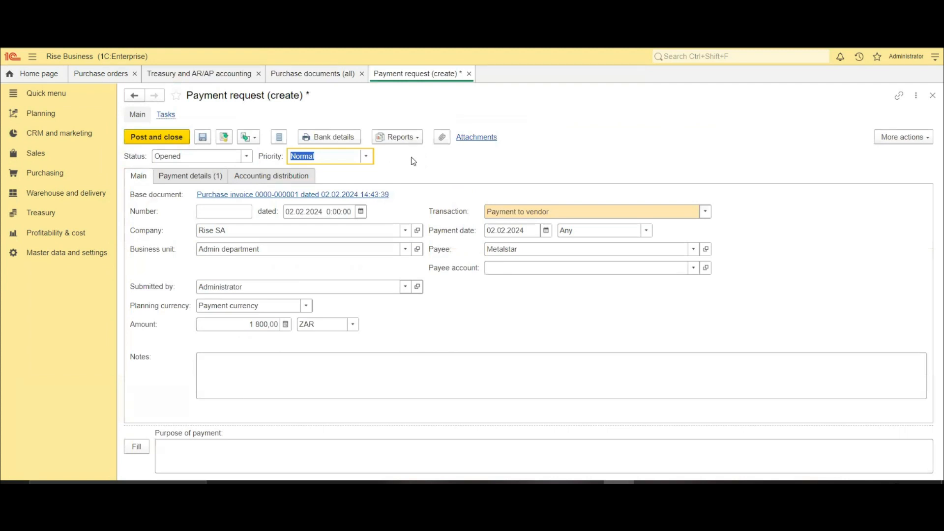
pyautogui.click(180, 158)
pyautogui.click(421, 168)
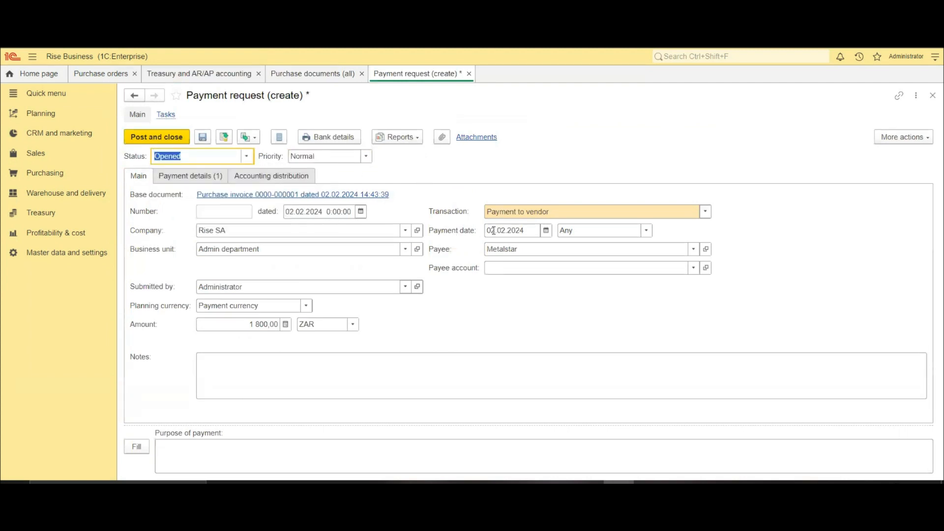
pyautogui.click(647, 232)
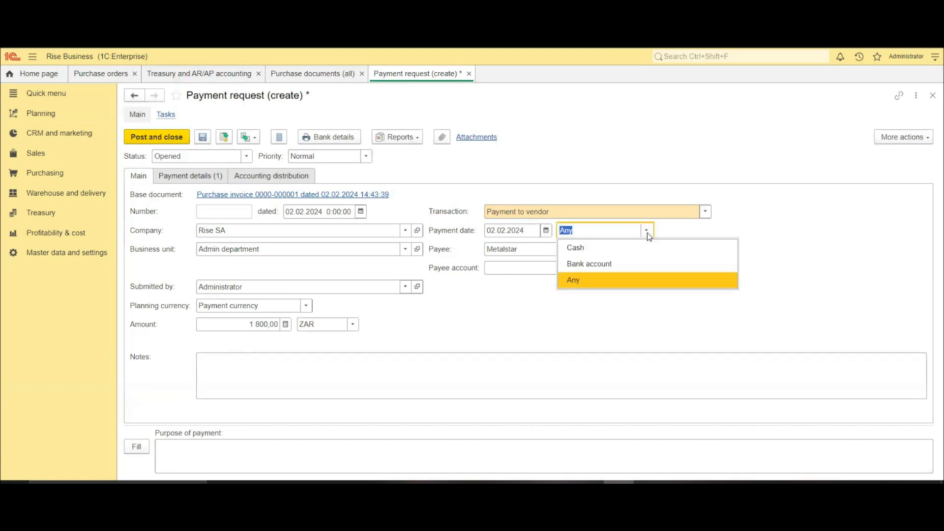
pyautogui.click(640, 261)
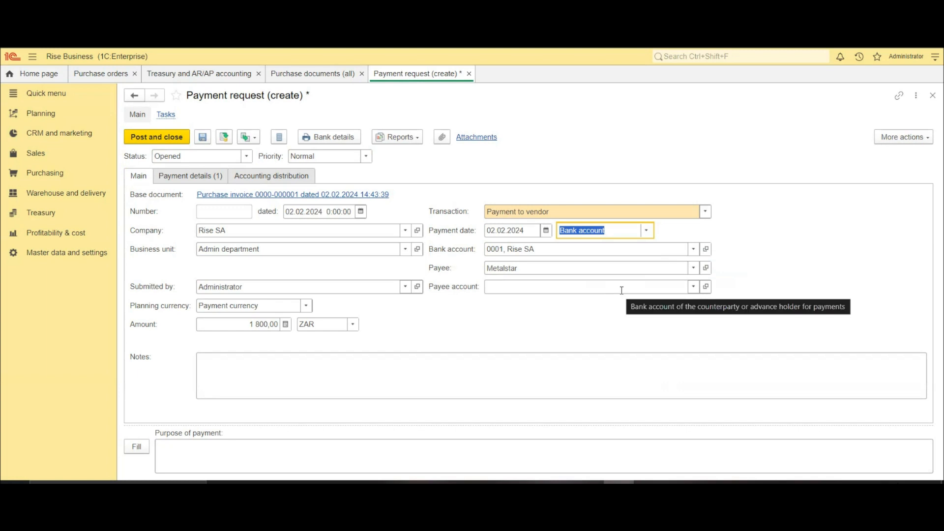
# - Create a ZAR bank account for Metalstar with its account number and the suggested description, and select it as the payee account
pyautogui.click(694, 286)
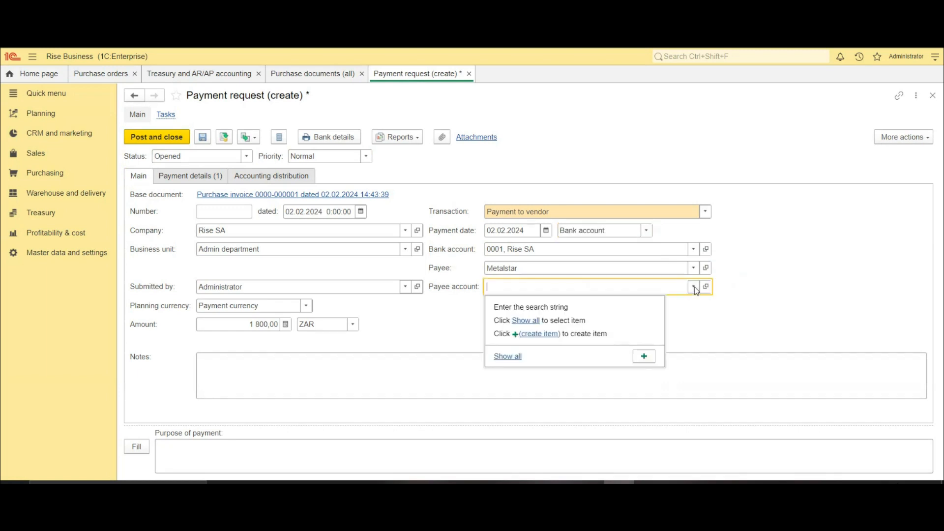
pyautogui.click(526, 321)
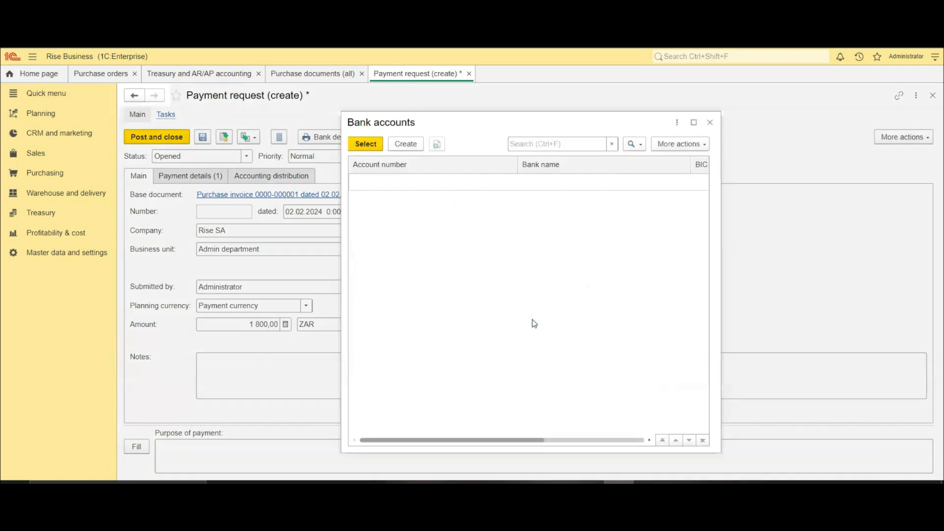
pyautogui.click(404, 144)
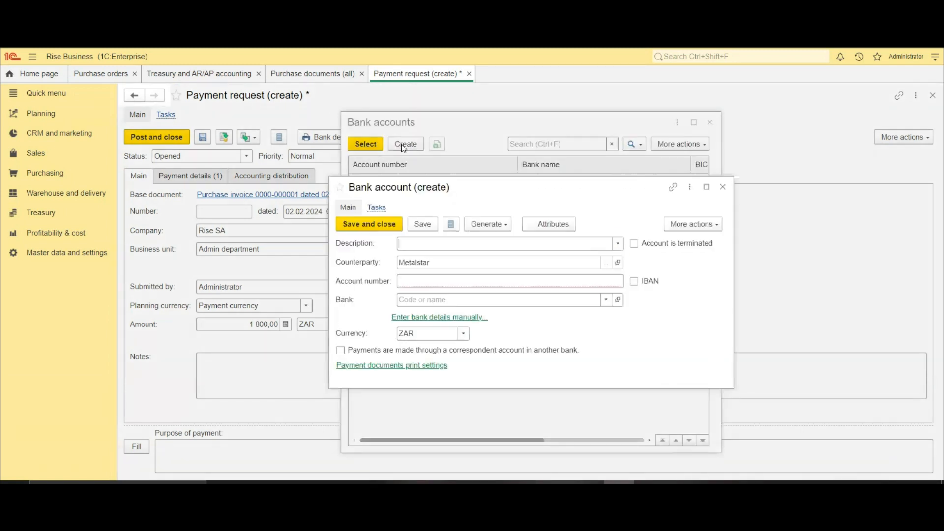
pyautogui.click(425, 278)
pyautogui.write('000001')
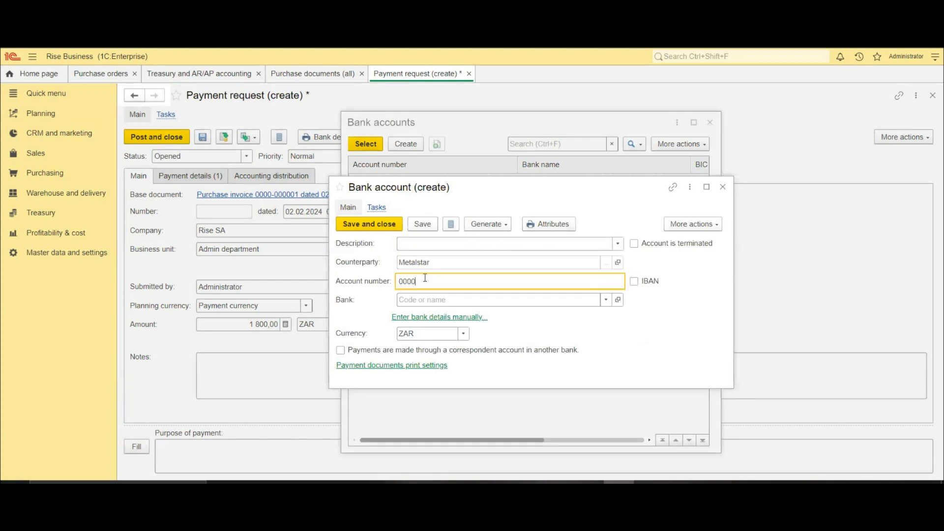
pyautogui.click(441, 245)
pyautogui.click(441, 261)
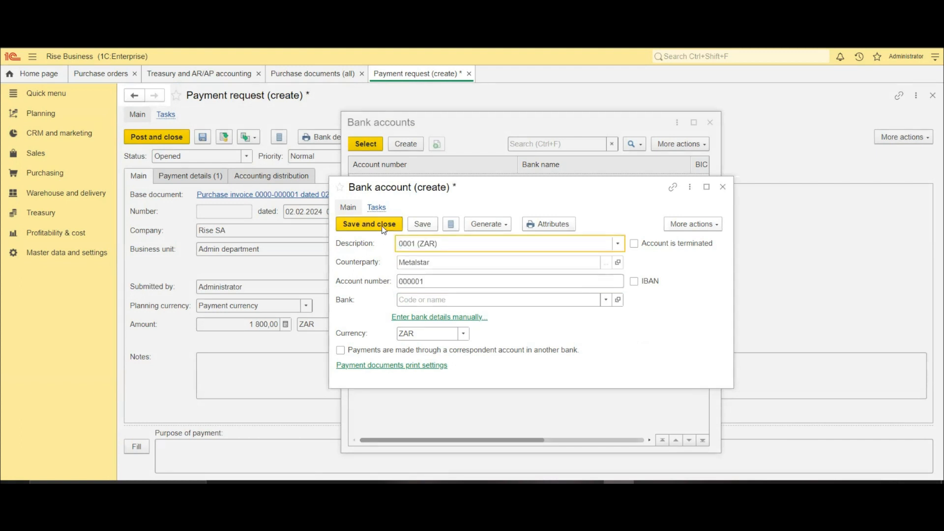
pyautogui.click(383, 227)
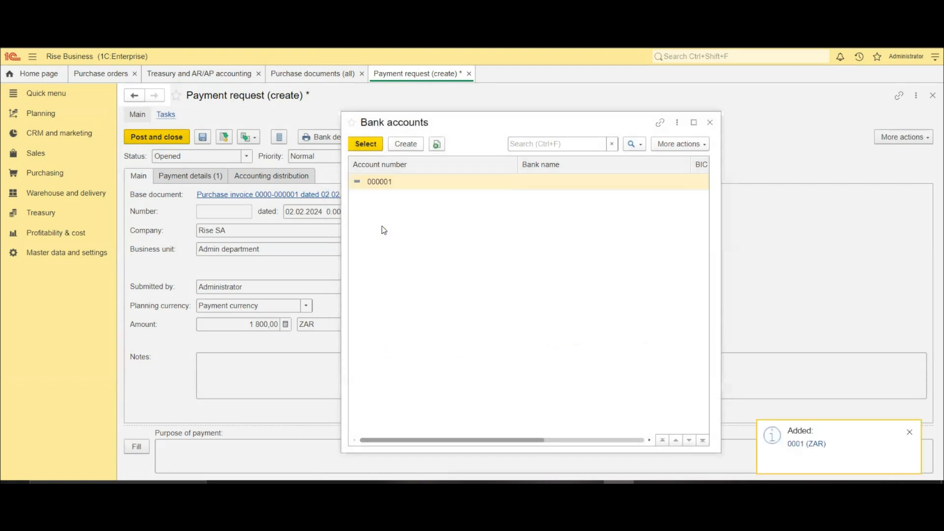
pyautogui.click(372, 145)
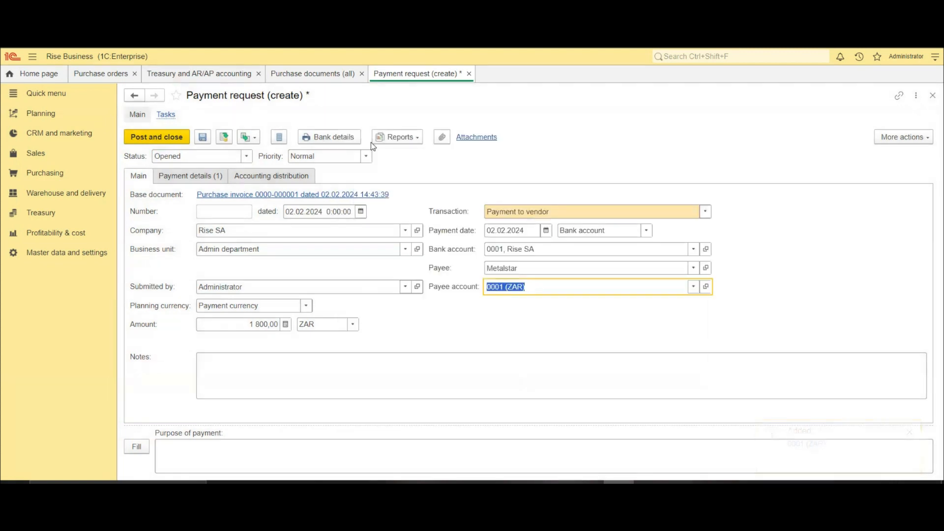
# - Auto-fill the purpose of payment, and post the request after checking its payment details and cash flow item
pyautogui.click(229, 335)
pyautogui.click(139, 447)
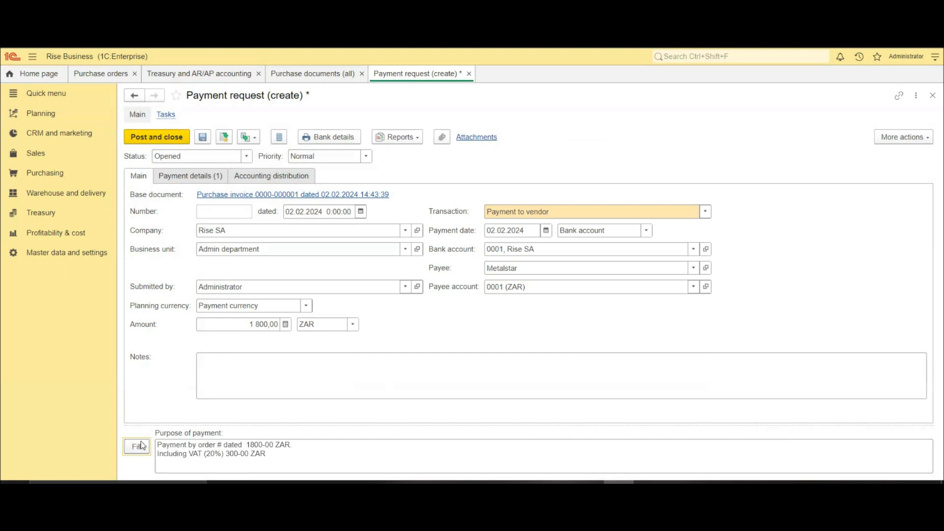
pyautogui.click(204, 176)
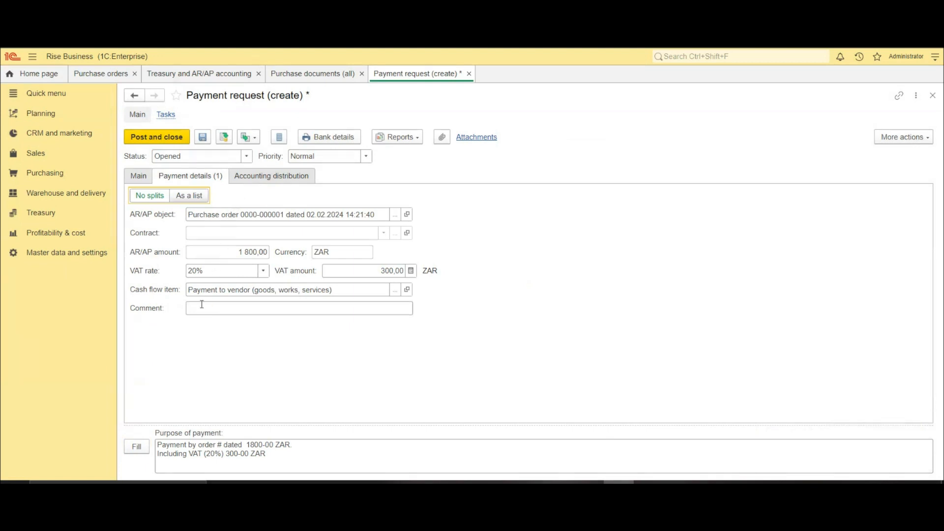
pyautogui.click(206, 290)
pyautogui.click(516, 287)
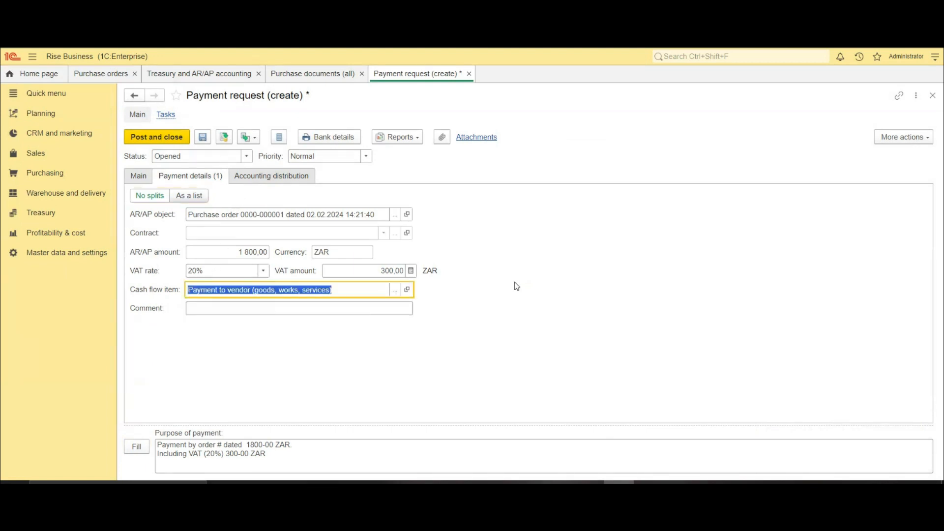
pyautogui.click(220, 143)
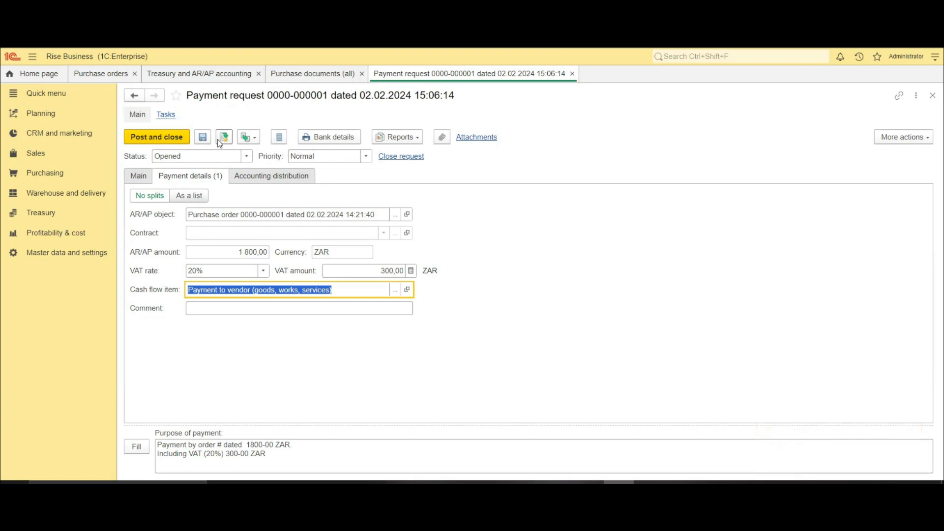
# - Open the Metalstar payment request from the purchasing section's list of payment requests for approval
pyautogui.click(51, 173)
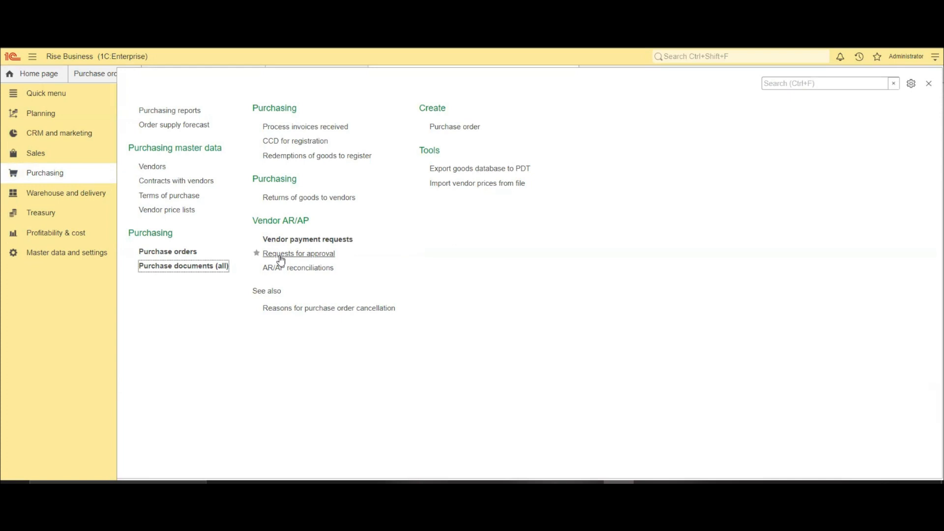
pyautogui.click(281, 255)
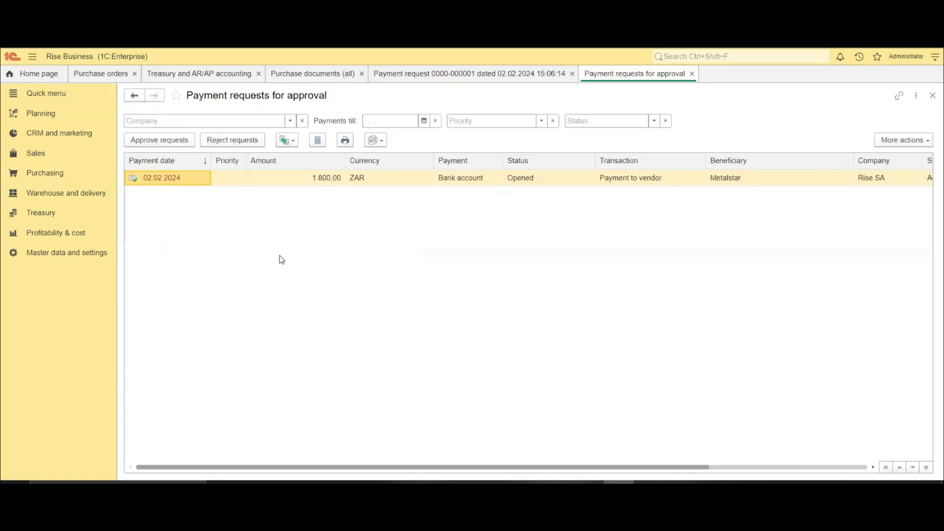
pyautogui.doubleClick(286, 179)
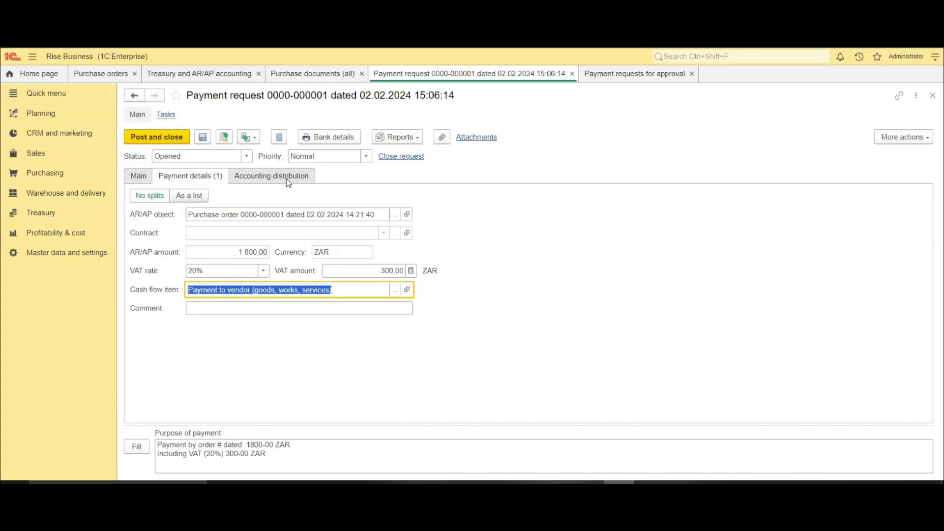
# - Set the payment request's status to Scheduled, check its payment date in the main details, and post the document
pyautogui.click(247, 157)
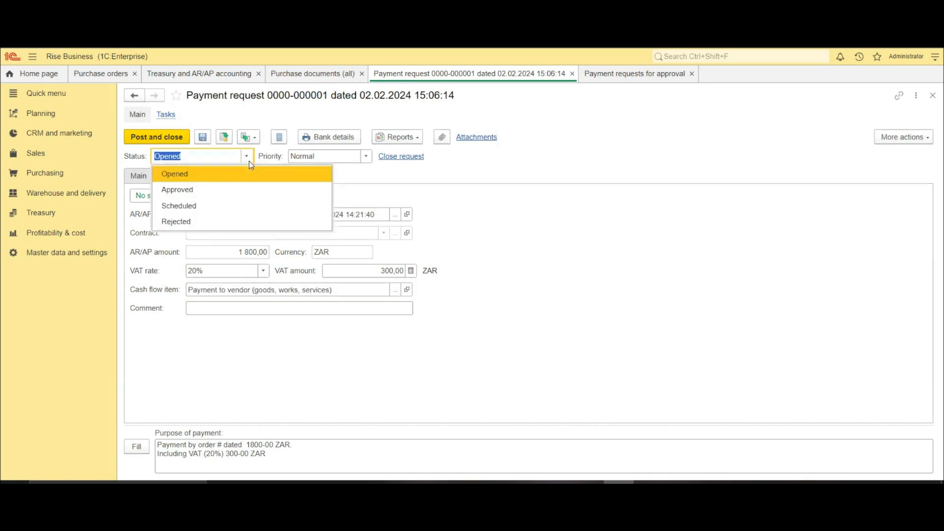
pyautogui.click(226, 205)
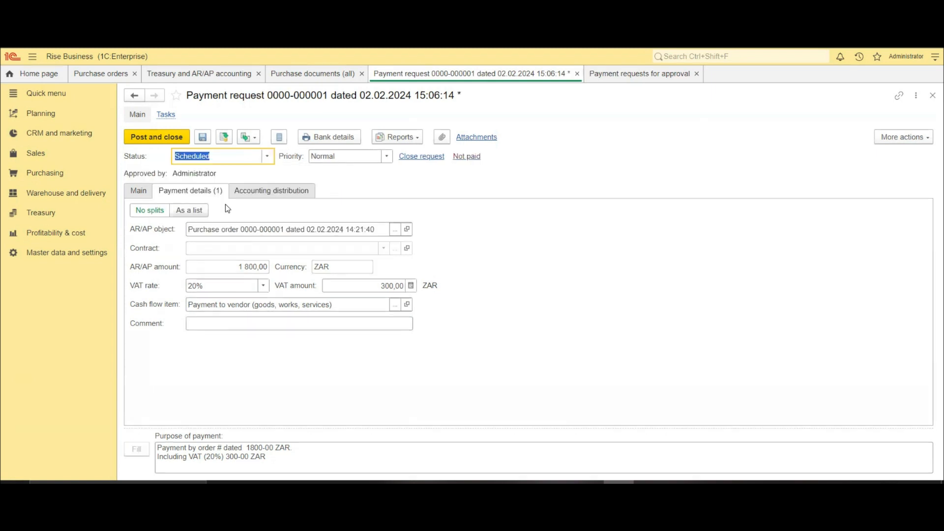
pyautogui.click(140, 195)
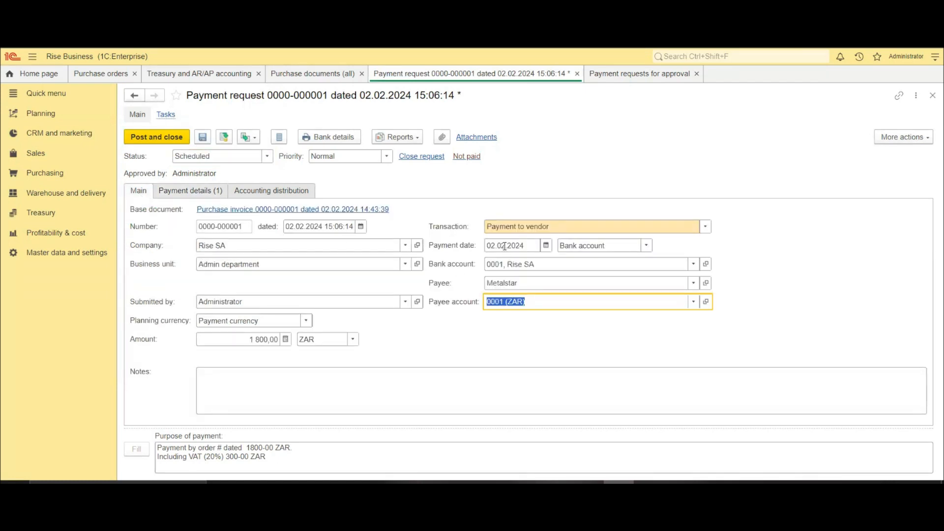
pyautogui.click(505, 246)
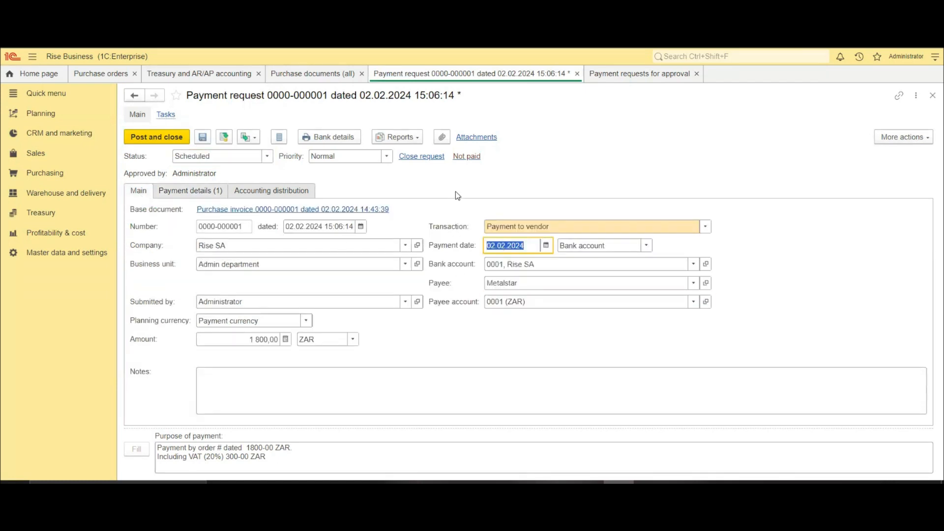
pyautogui.click(220, 141)
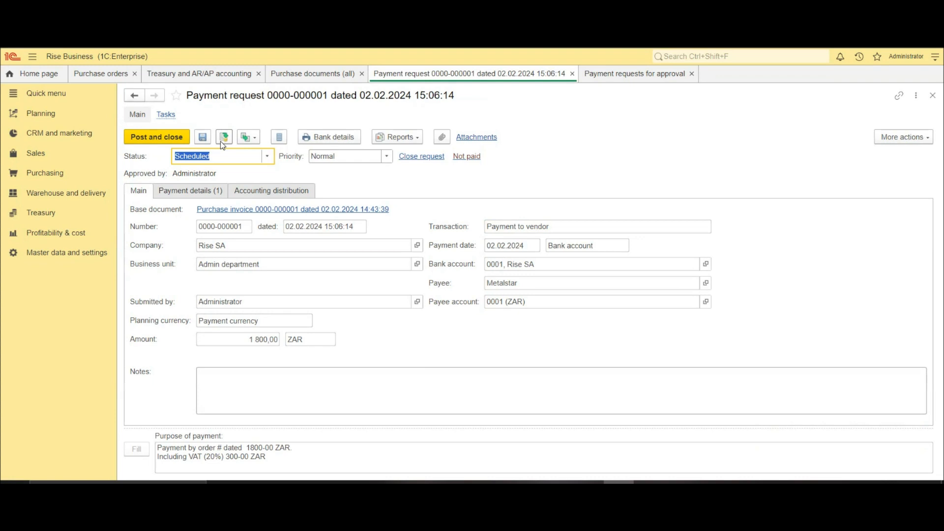
# - Generate an outgoing bank account payment from the payment request and post it marked as processed by bank
pyautogui.click(255, 138)
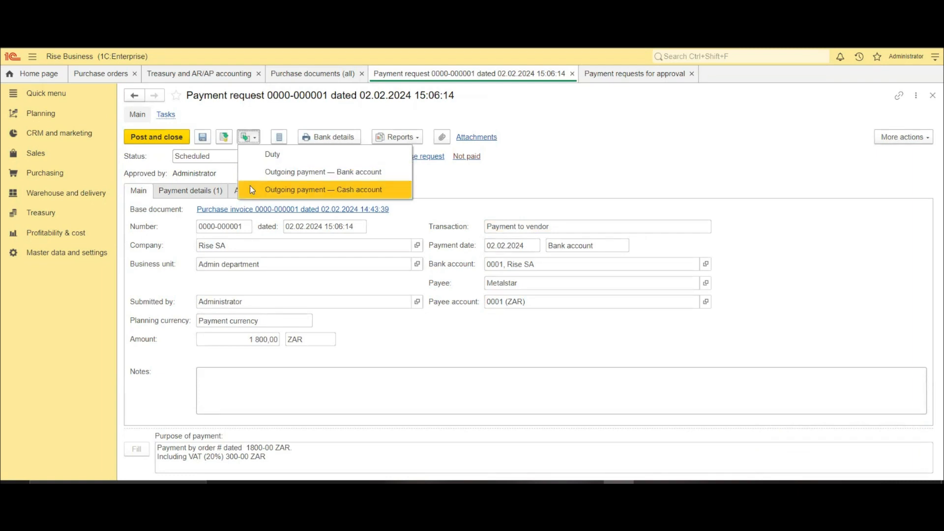
pyautogui.click(276, 173)
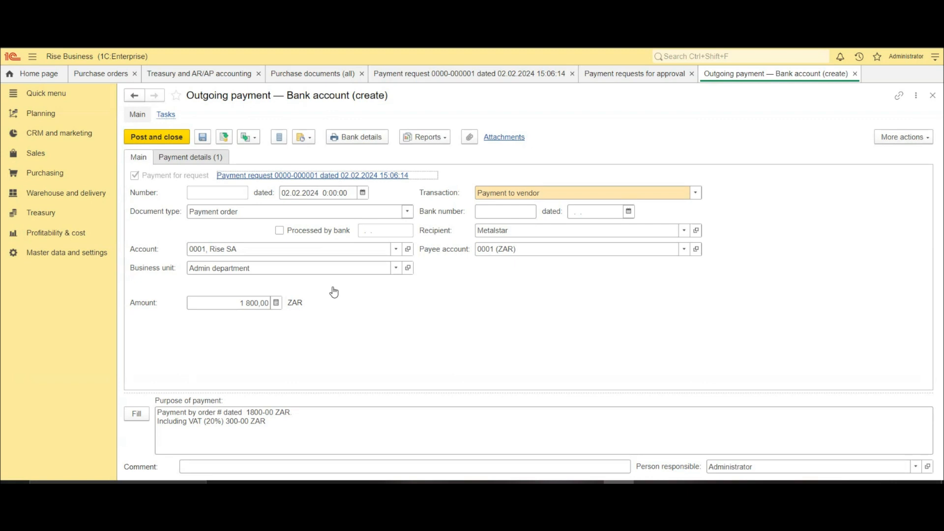
pyautogui.click(282, 229)
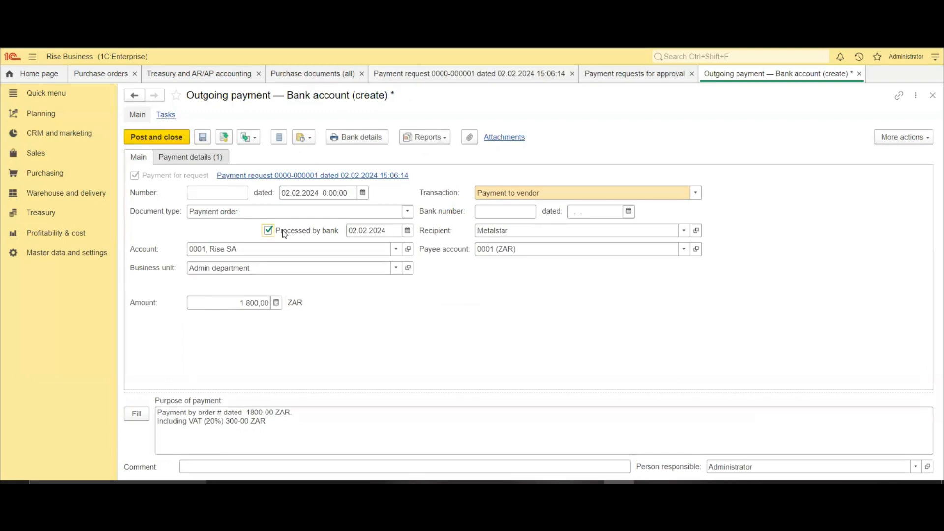
pyautogui.click(224, 138)
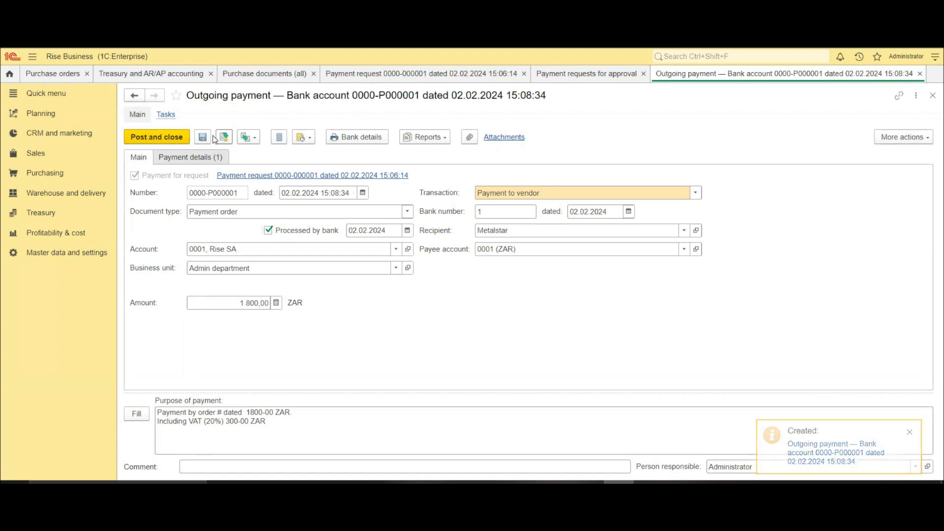
# - Check the Metalstar order's status in the purchase orders list and review the purchase order options in the purchasing settings
pyautogui.click(53, 74)
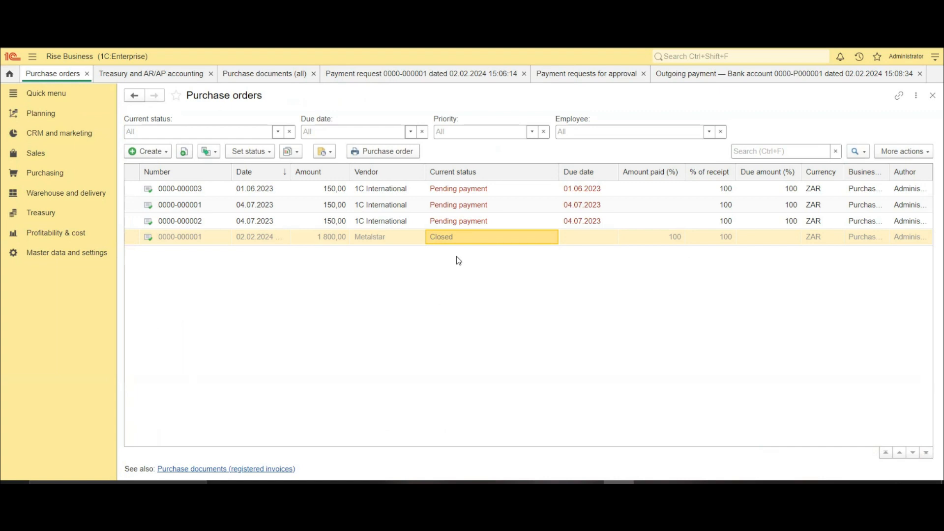
pyautogui.click(93, 251)
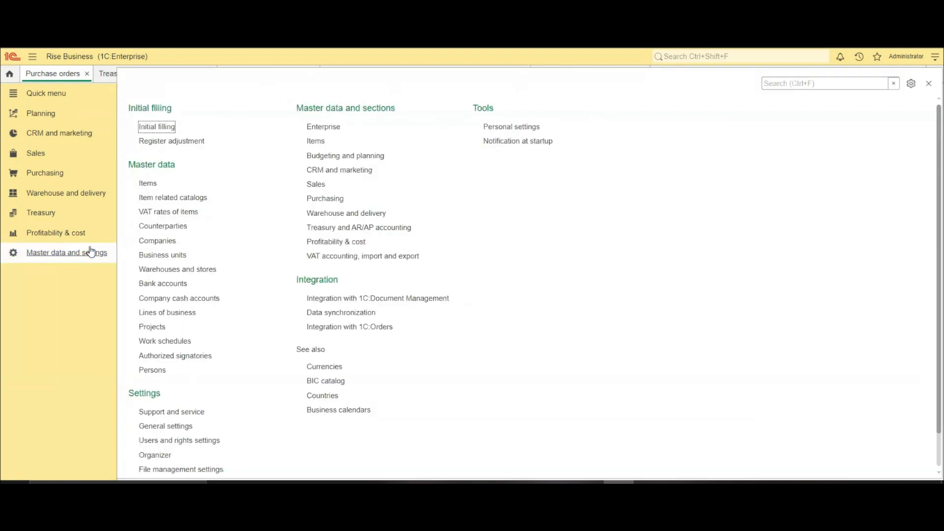
pyautogui.click(326, 199)
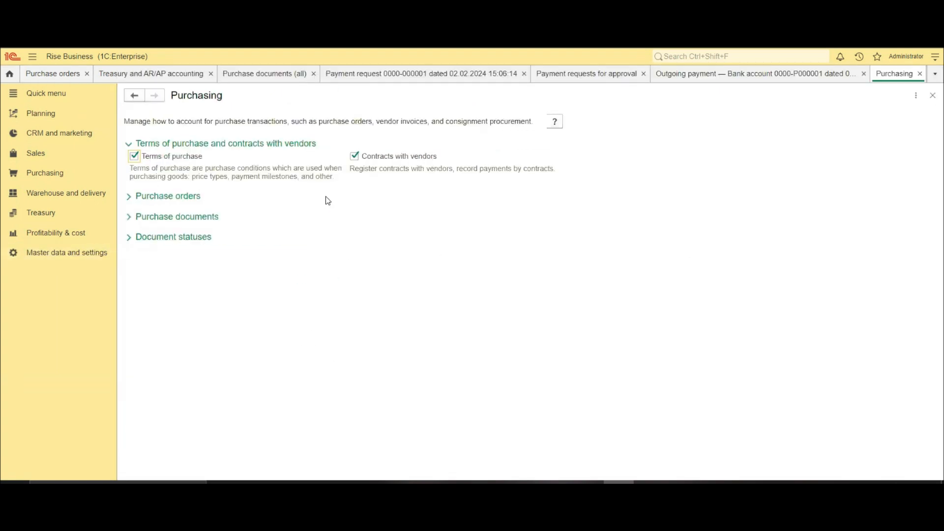
pyautogui.click(192, 197)
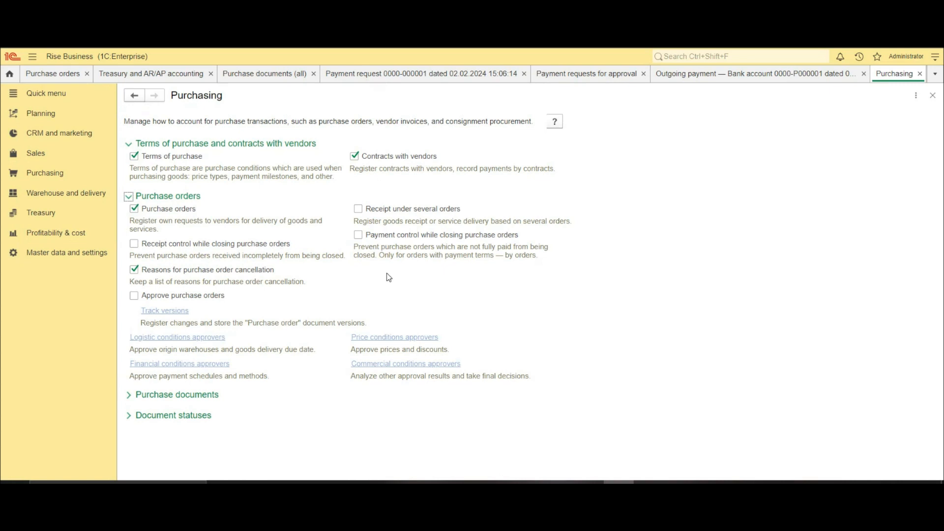
# - Open the Metalstar purchase order from the purchase orders list to examine its status and order closing option
pyautogui.click(53, 74)
pyautogui.click(208, 241)
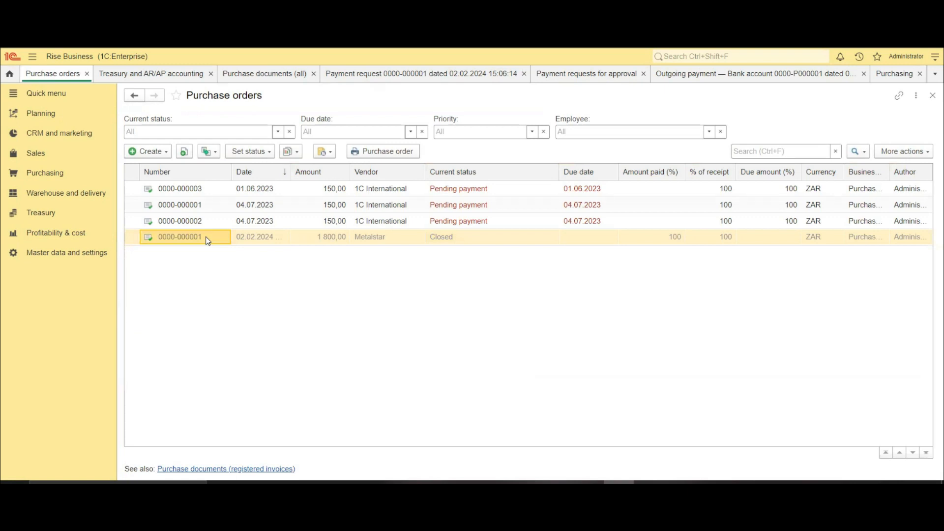
pyautogui.doubleClick(208, 240)
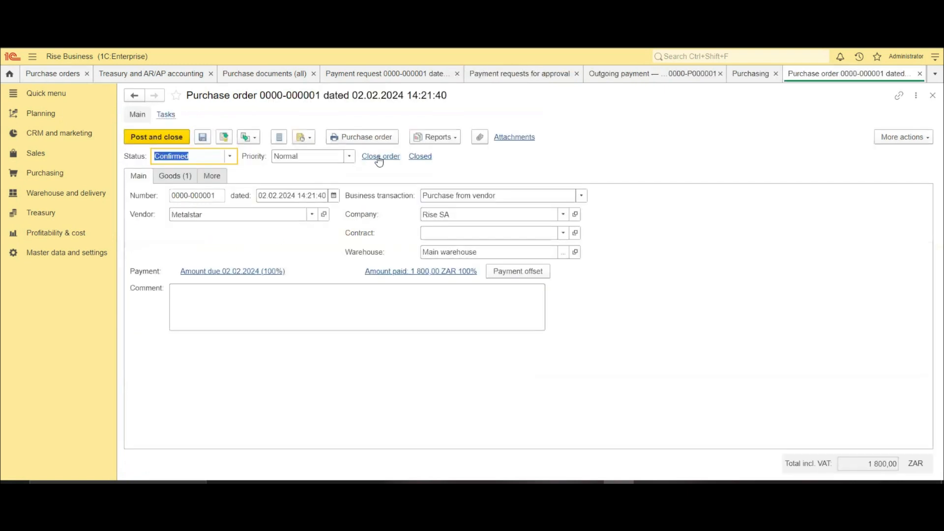